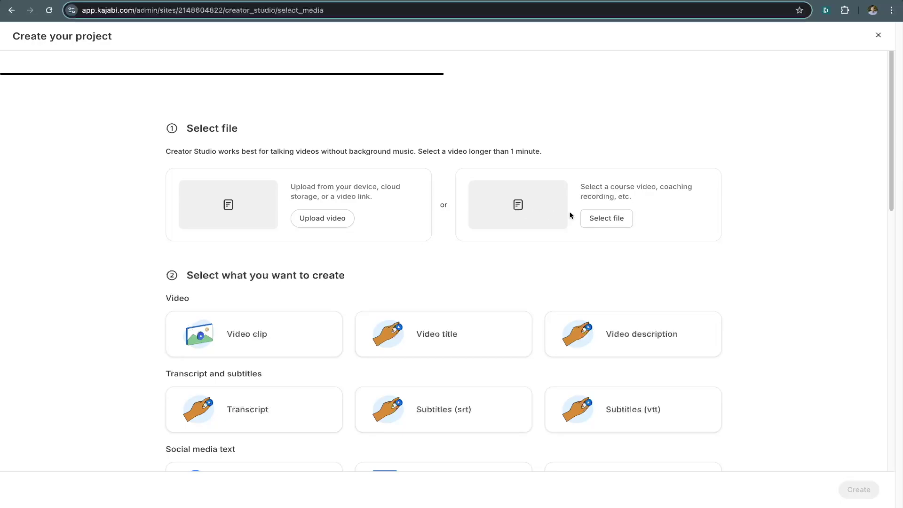
Choose the recent file Site Tour as the project's source video, keeping English (default) as the spoken language
click(608, 220)
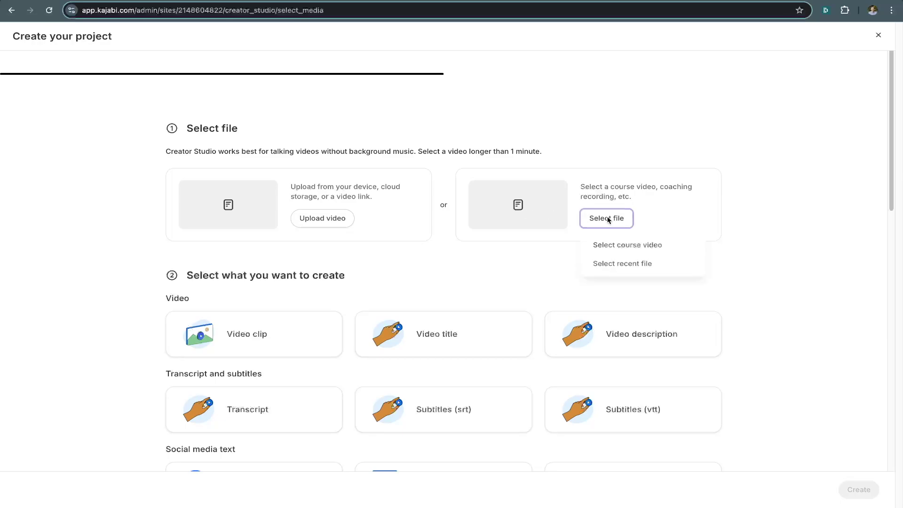
click(618, 262)
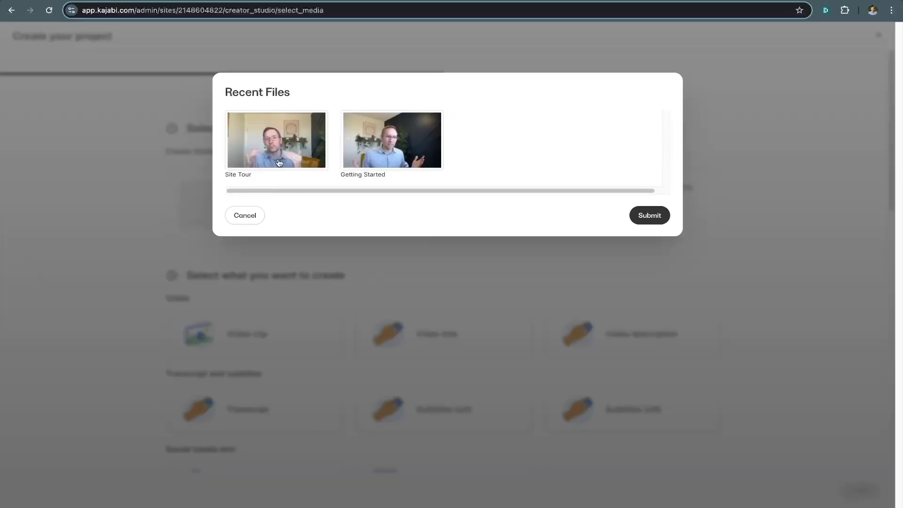
click(277, 149)
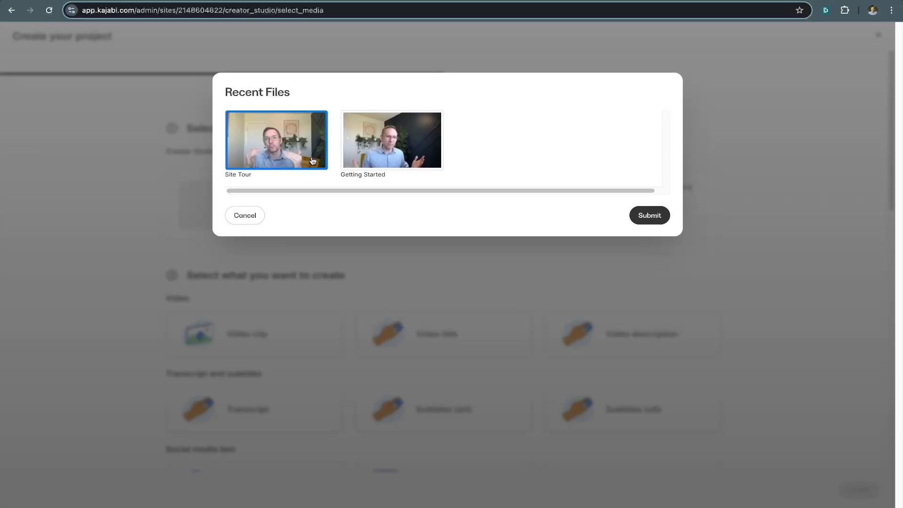
click(648, 217)
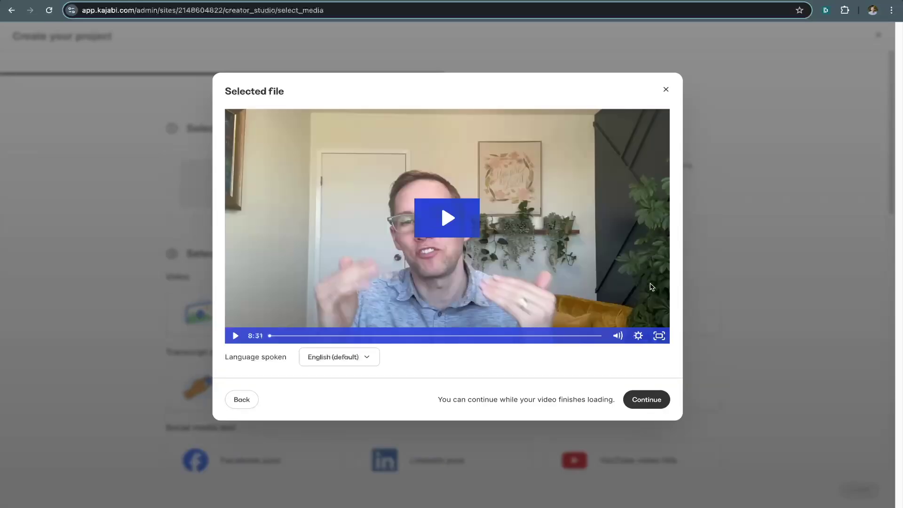
click(648, 400)
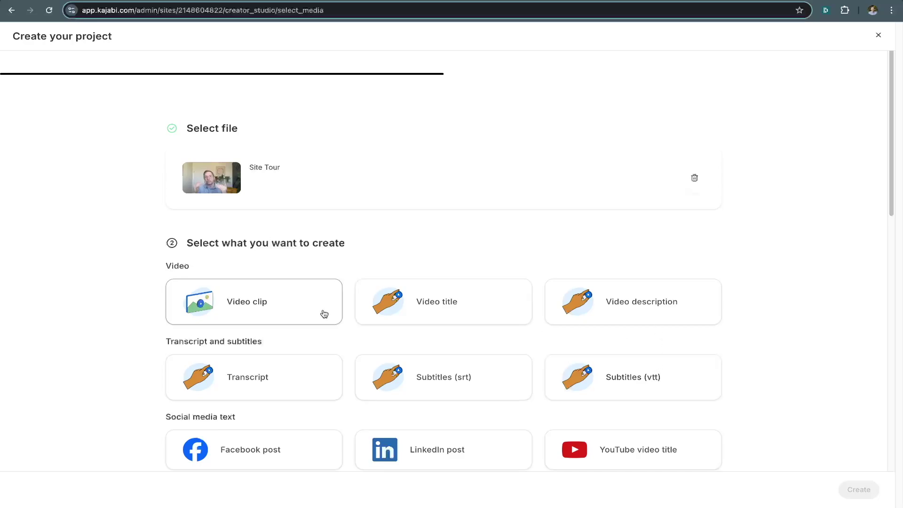
Select Subtitles (srt), Video title and Transcript as content to create from the video
scroll(324, 313, down, 1)
scroll(324, 313, down, 4)
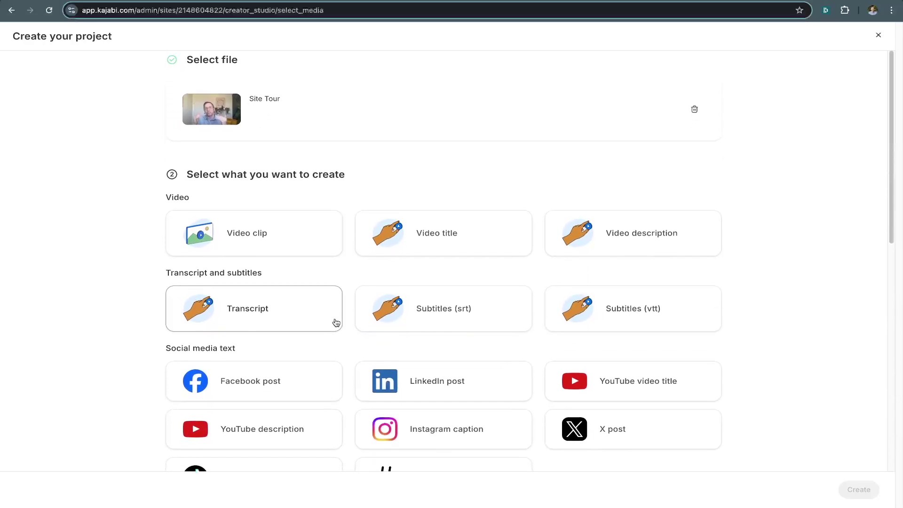
scroll(336, 323, down, 2)
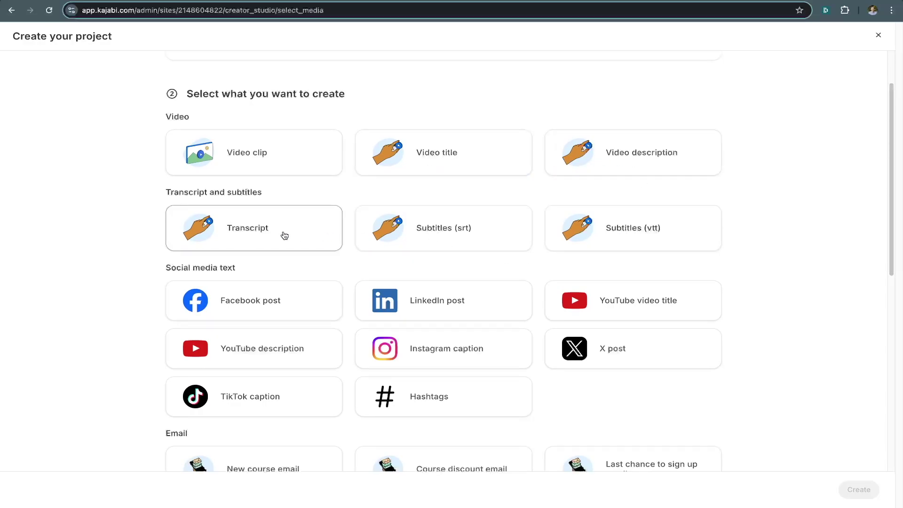
click(445, 236)
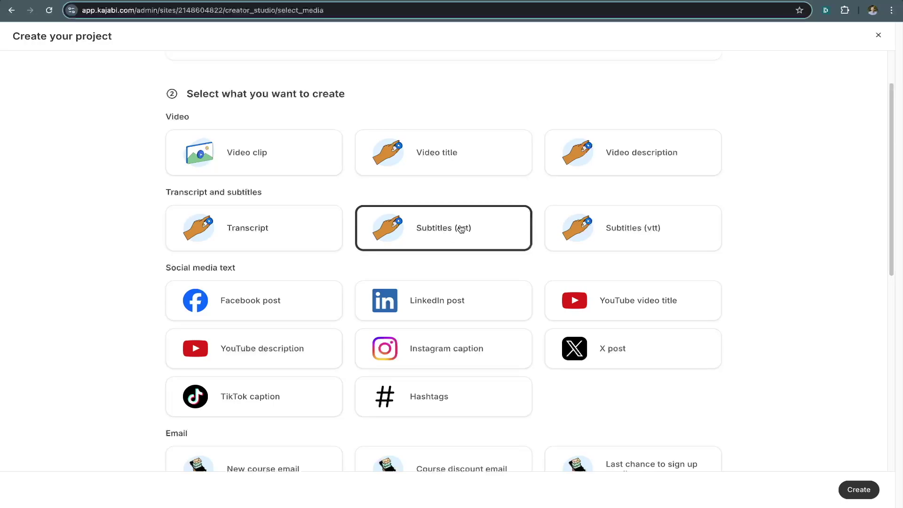
click(470, 160)
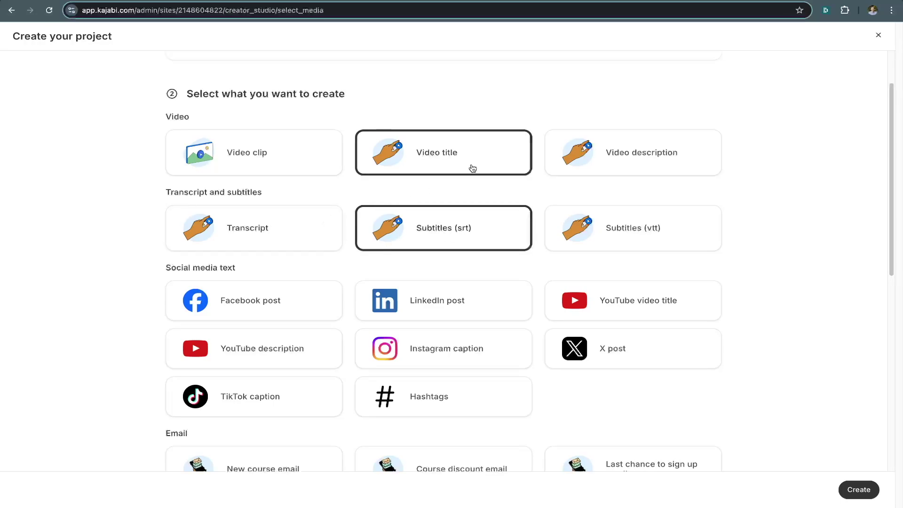
click(318, 236)
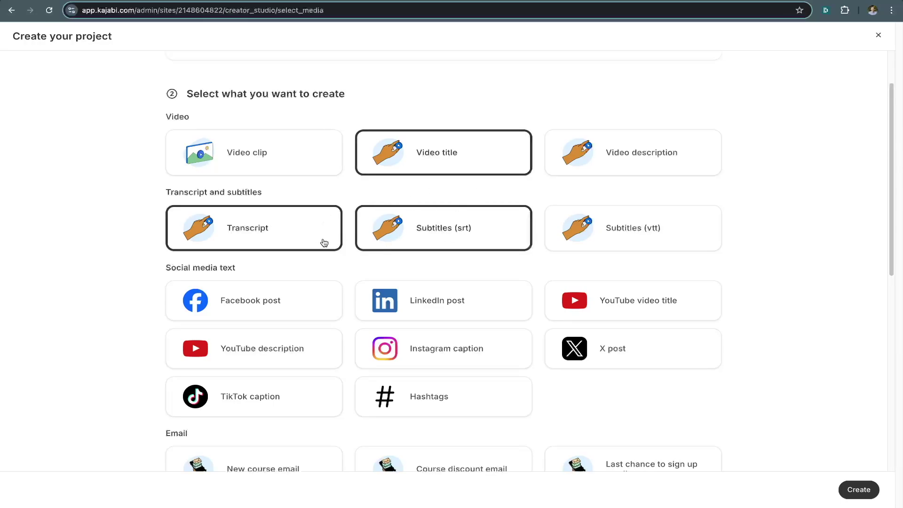
Add Hashtags from the social media text options and New course email from the email options
scroll(336, 264, down, 2)
scroll(336, 267, down, 2)
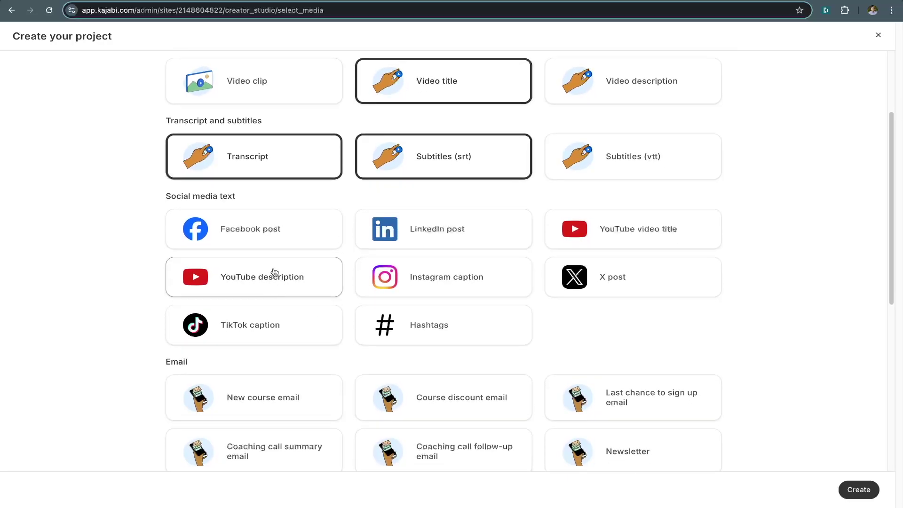
scroll(419, 338, down, 1)
scroll(418, 339, down, 2)
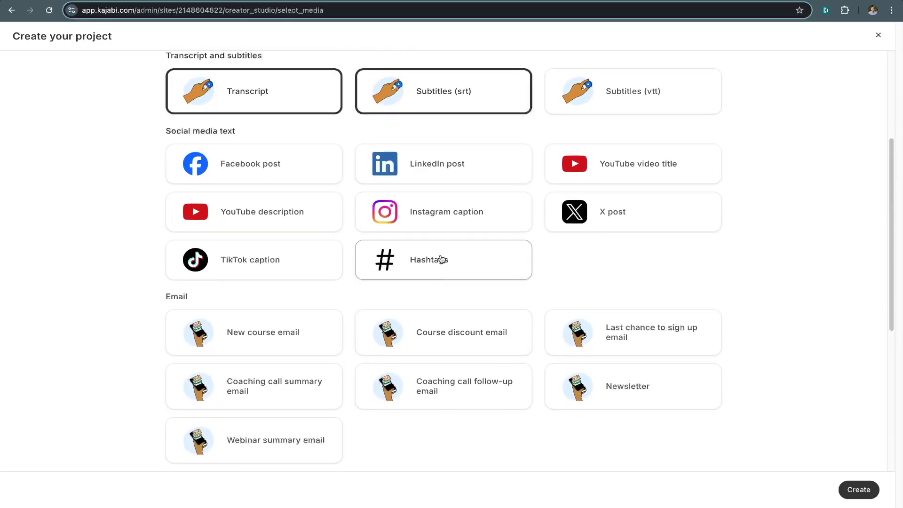
click(422, 259)
scroll(380, 329, down, 4)
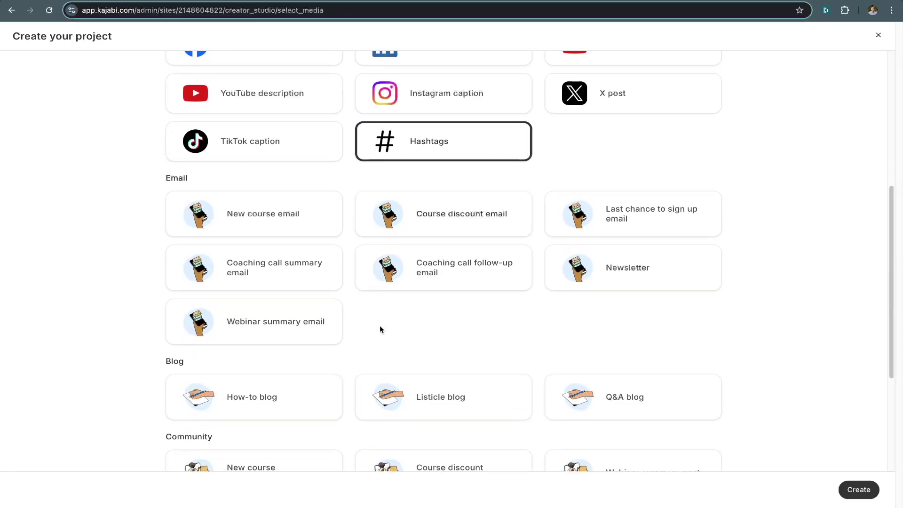
click(291, 226)
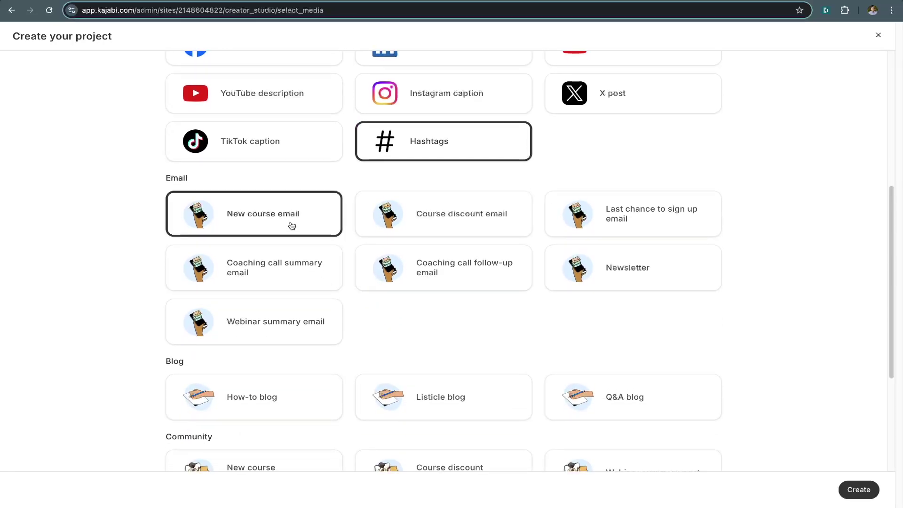
Add Short summary from the video summary options to the content to create
scroll(388, 331, down, 6)
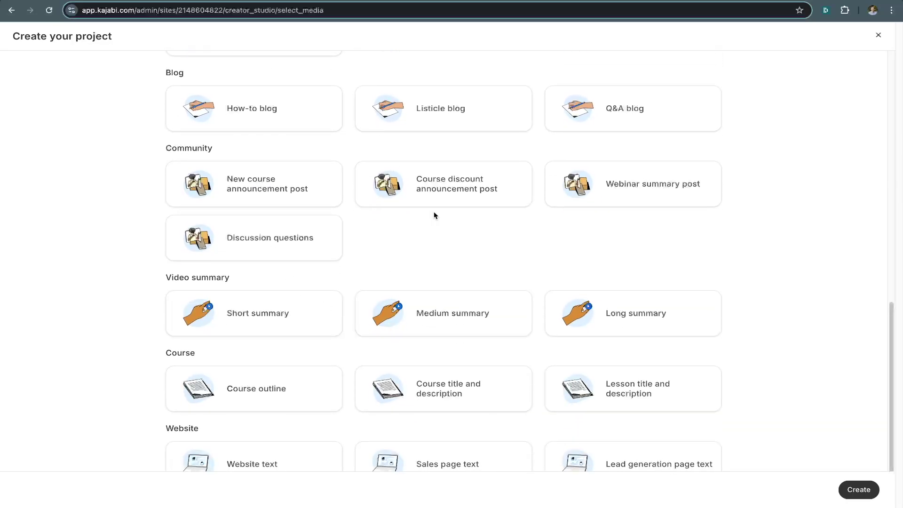
scroll(423, 251, down, 1)
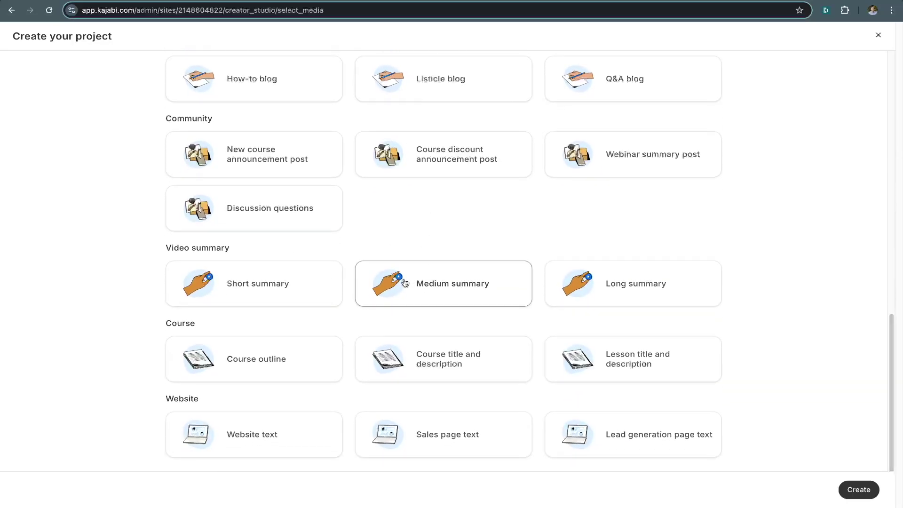
click(278, 292)
scroll(434, 222, up, 3)
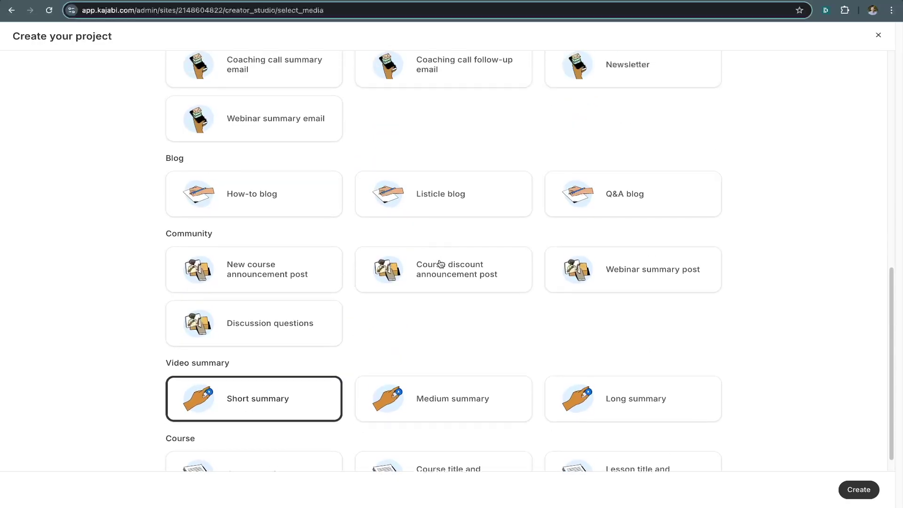
scroll(376, 259, down, 3)
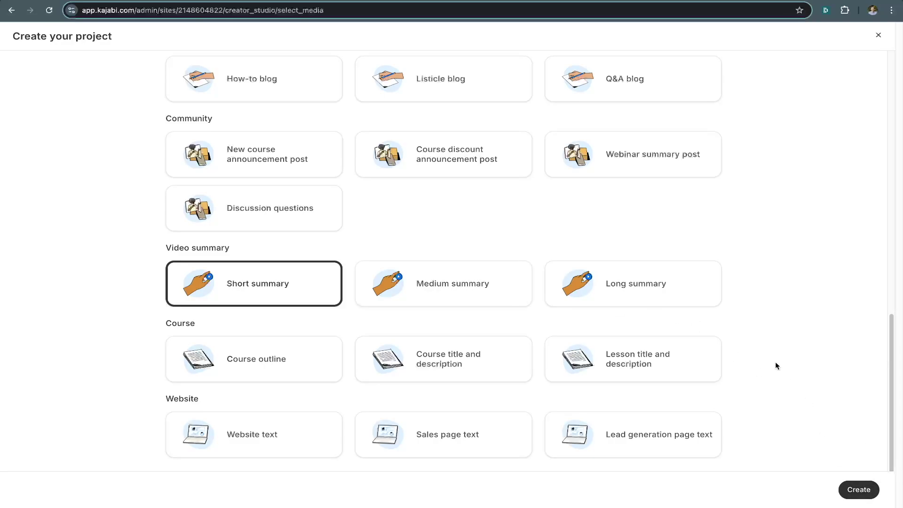
Add Video clip to the selected content, create the project and dismiss the completion message
scroll(773, 359, up, 10)
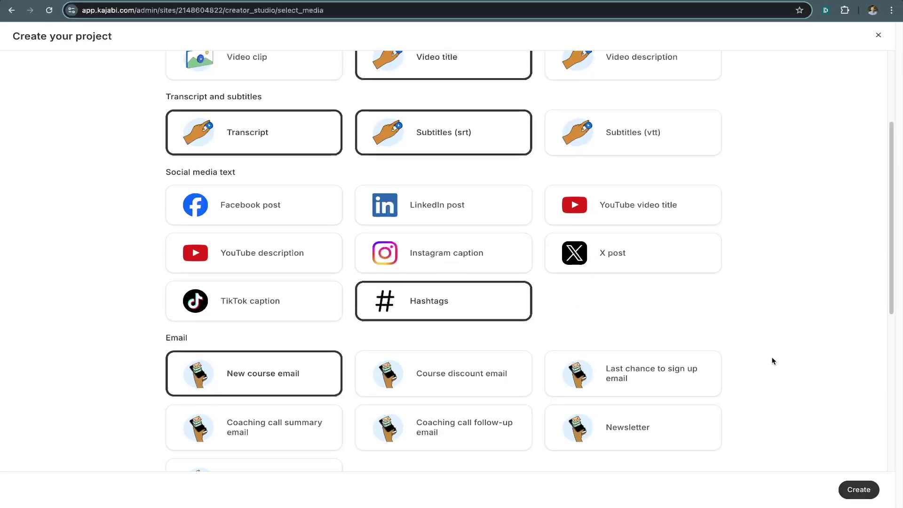
scroll(773, 361, up, 5)
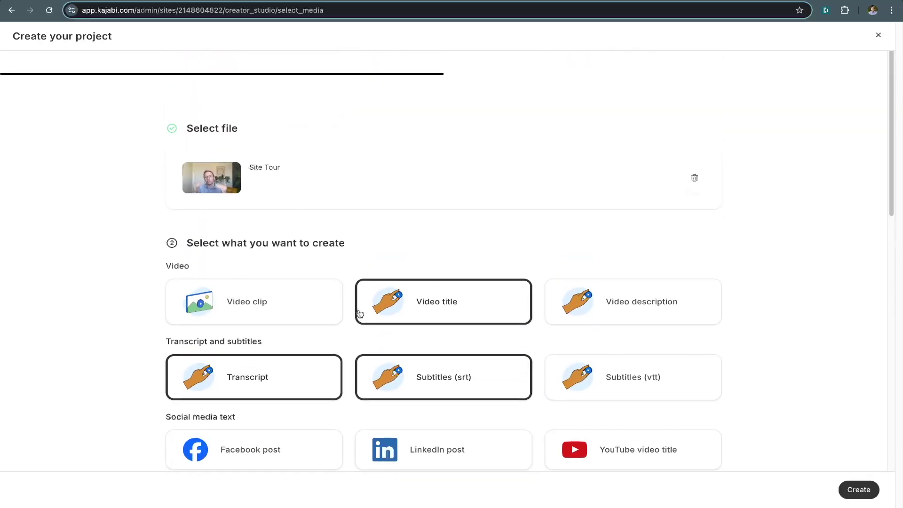
click(252, 305)
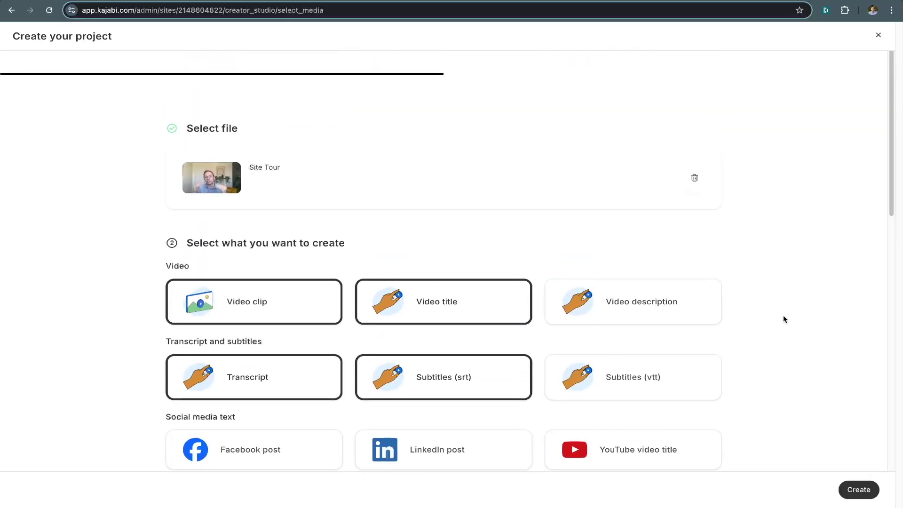
click(856, 492)
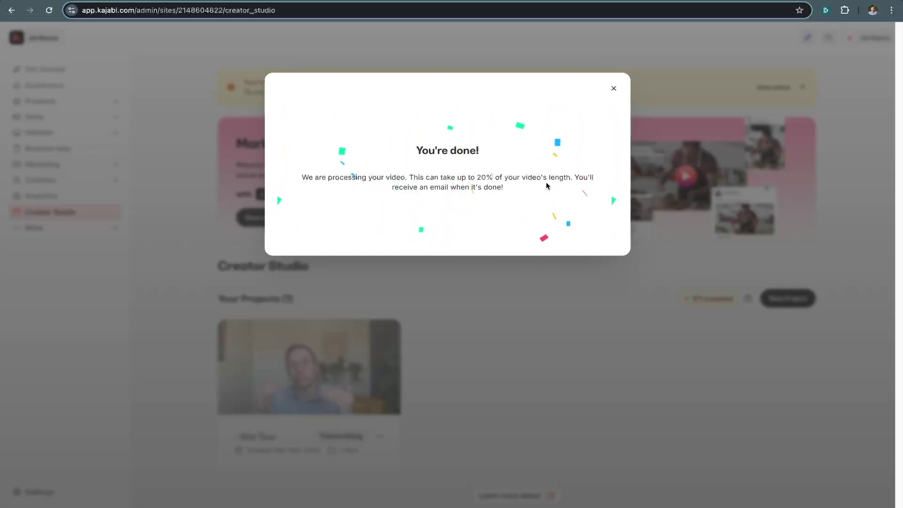
click(613, 89)
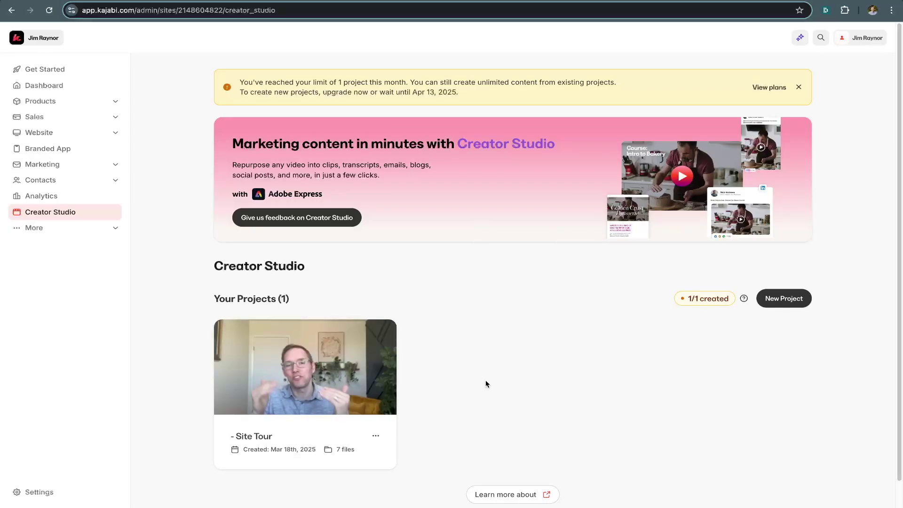
Open the Site Tour project, look over its generated files and open the video clip for clipping
click(351, 382)
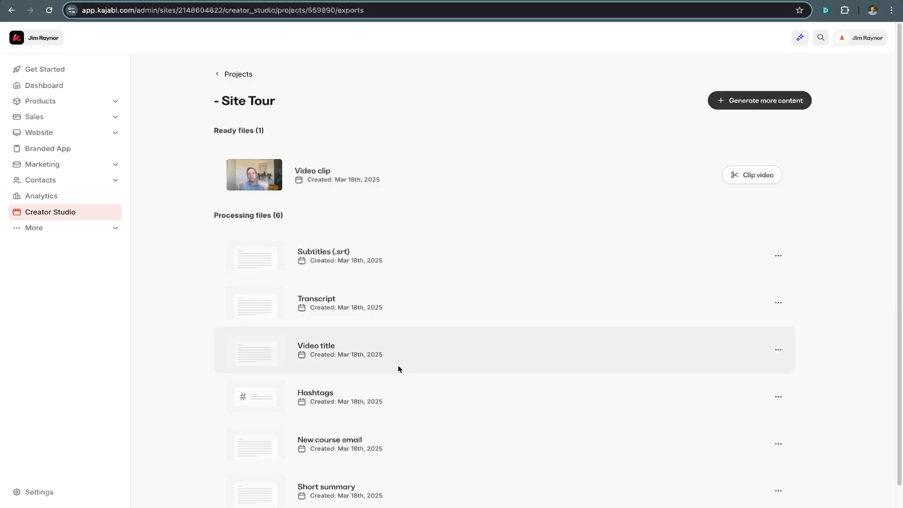
scroll(392, 316, down, 1)
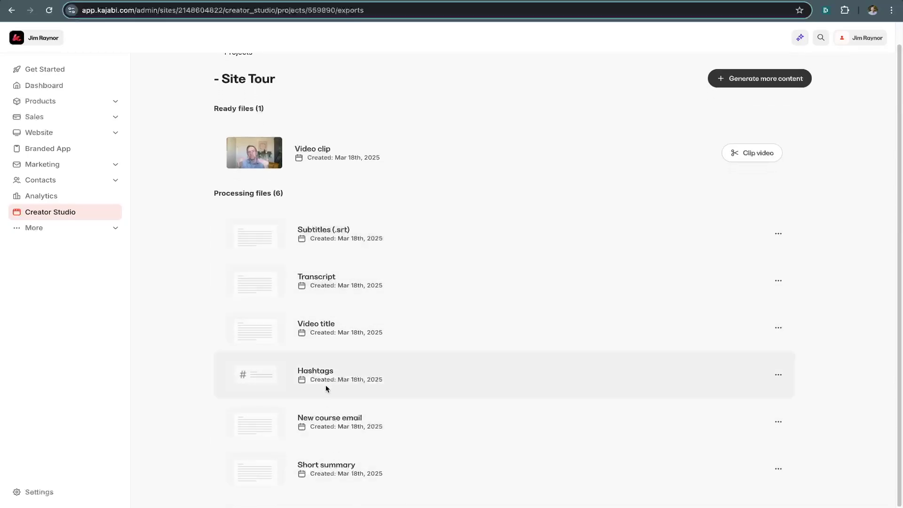
scroll(332, 459, up, 1)
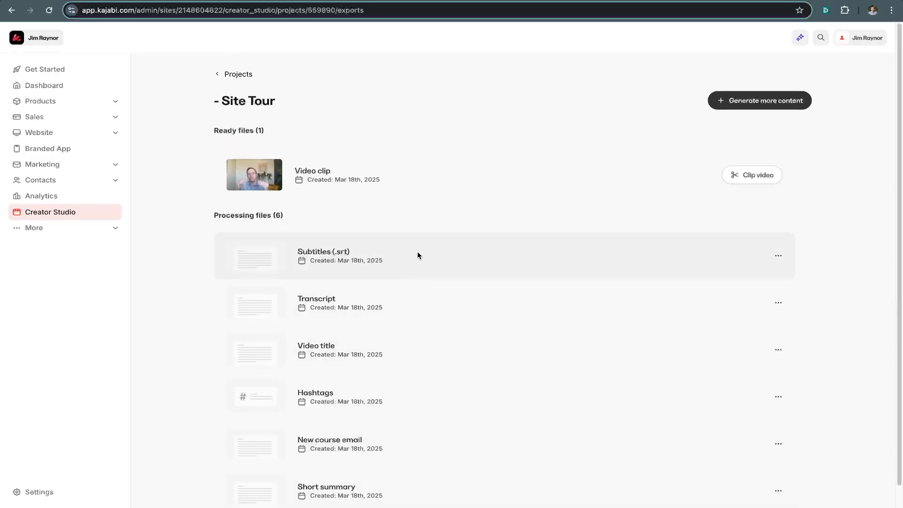
click(752, 182)
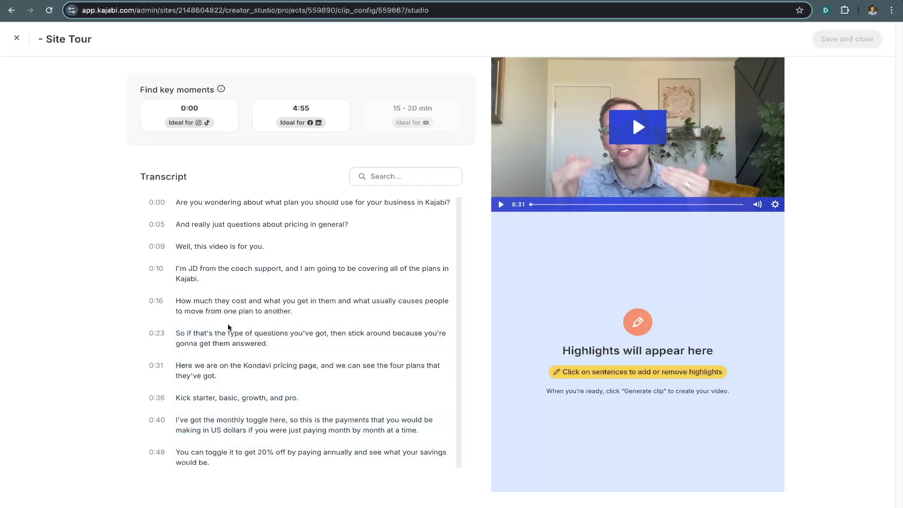
Highlight the transcript sentences at 0:16 and 0:54 for inclusion in the clip
click(231, 305)
scroll(230, 338, down, 4)
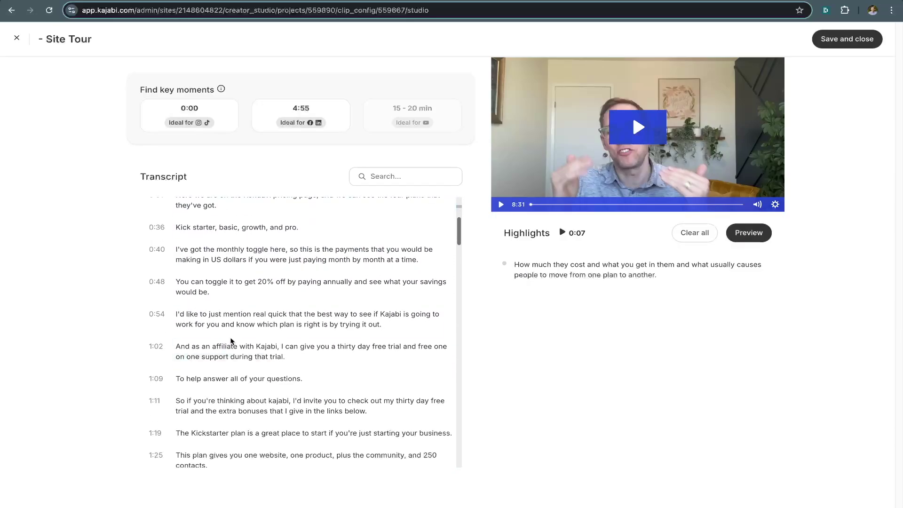
click(238, 328)
Highlight the three consecutive transcript sentences at 1:42, 1:52 and 1:55 for the clip
scroll(232, 350, down, 4)
click(233, 355)
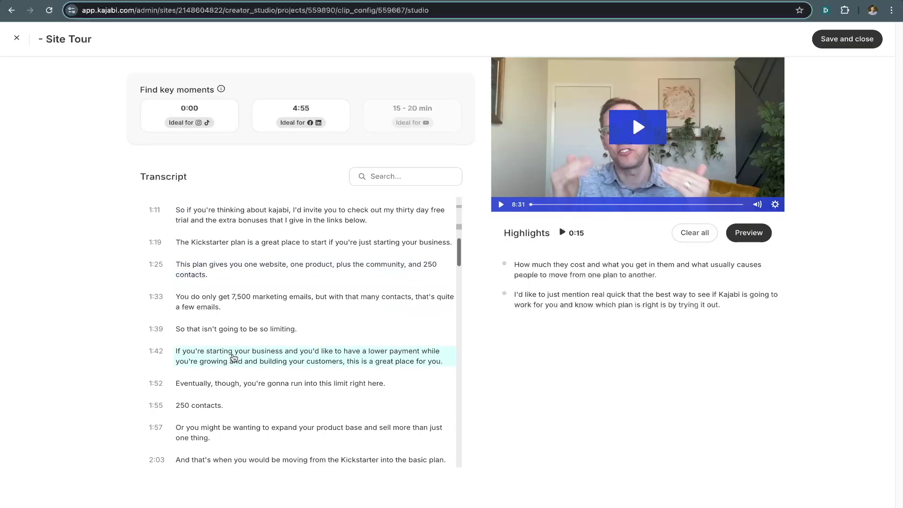
click(236, 386)
click(218, 407)
Add the transcript sentences at 2:27 and 2:51 to the clip's highlights
scroll(219, 414, down, 3)
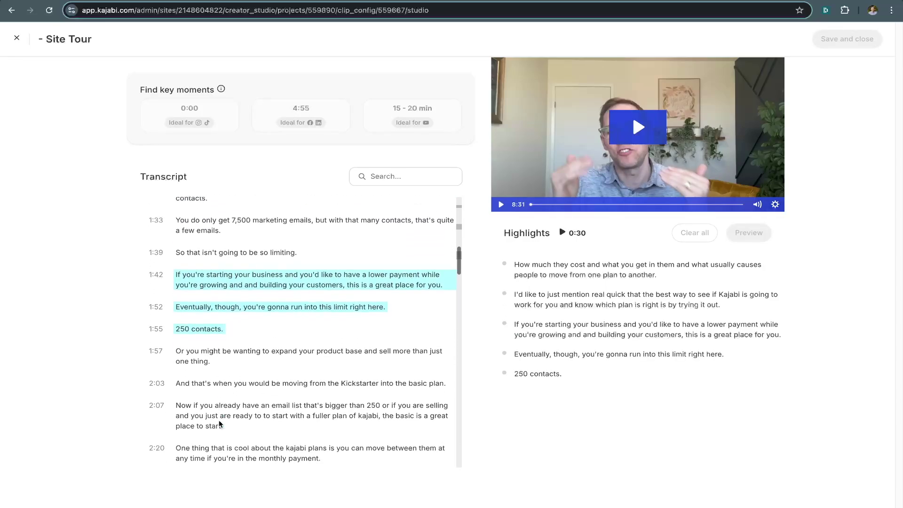
click(220, 412)
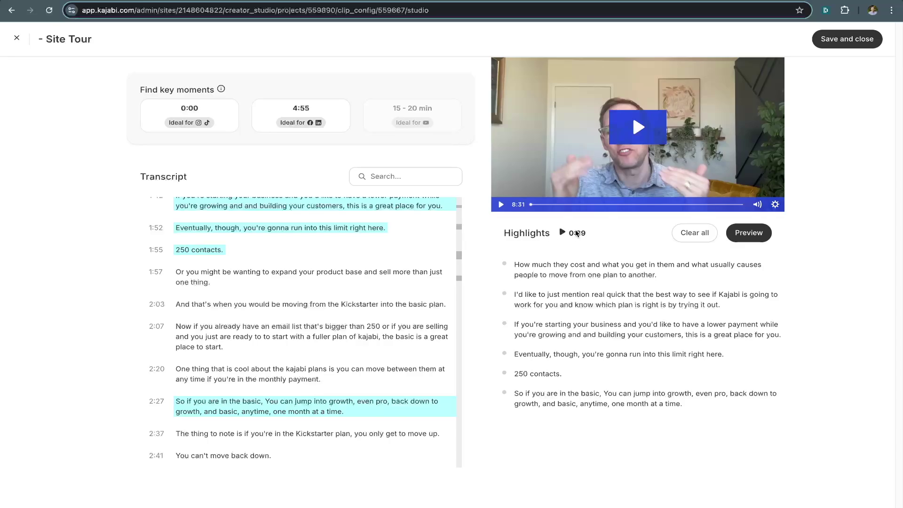
scroll(221, 405, down, 4)
click(294, 346)
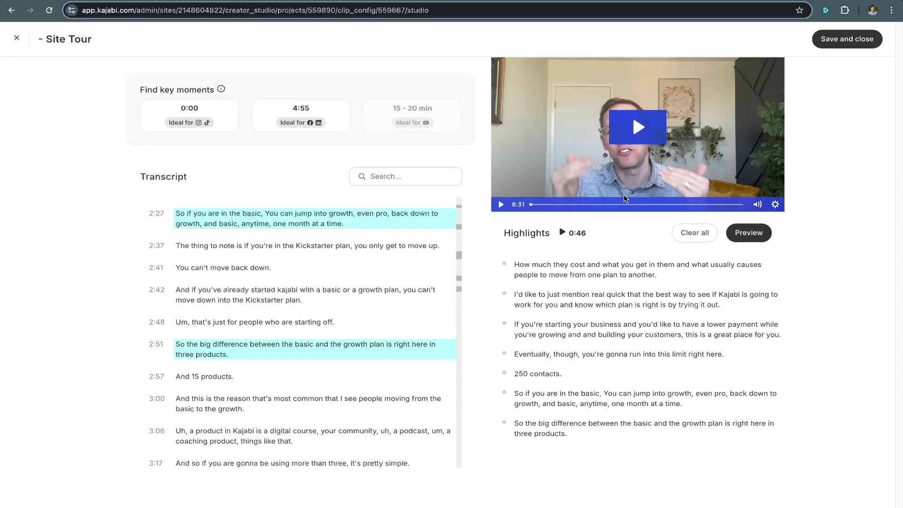
Open the preview of the highlighted clip and play it
scroll(282, 382, down, 1)
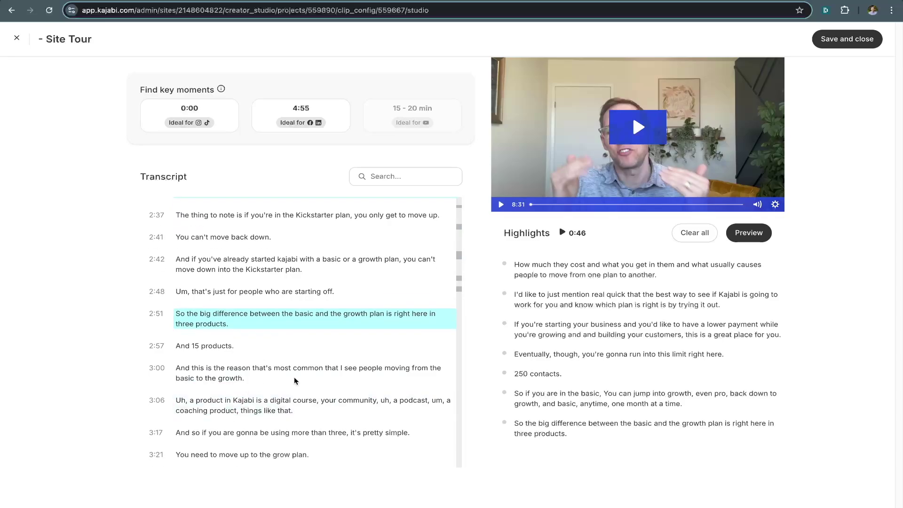
click(748, 233)
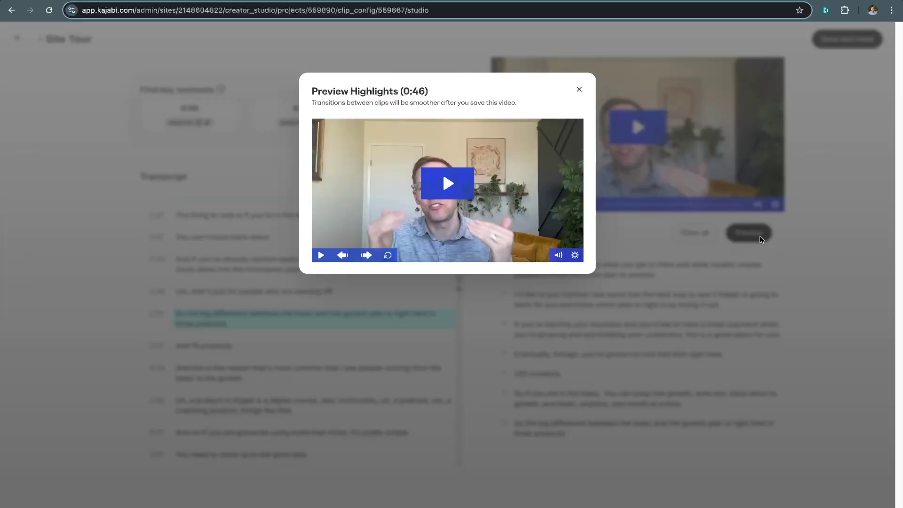
click(430, 182)
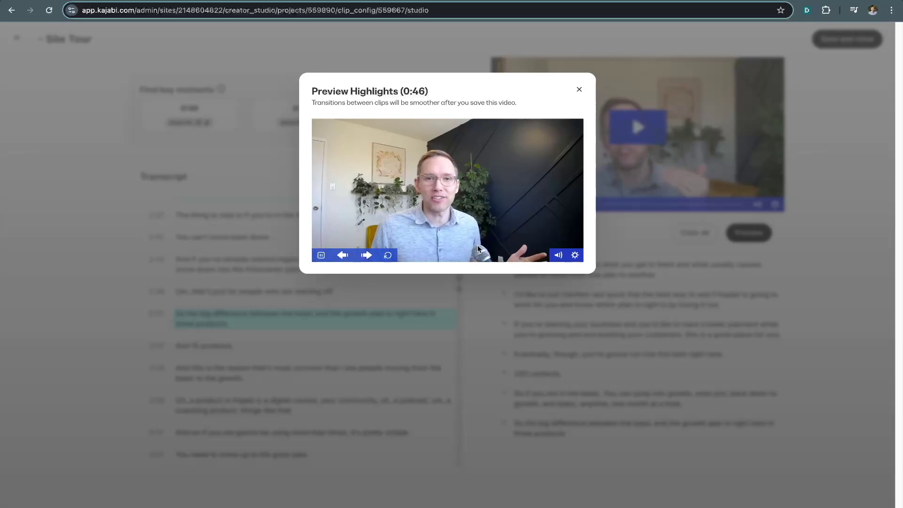
Close the highlights preview and remove the sentences at 2:51, 2:27 and 1:42 from the clip's highlights
click(579, 90)
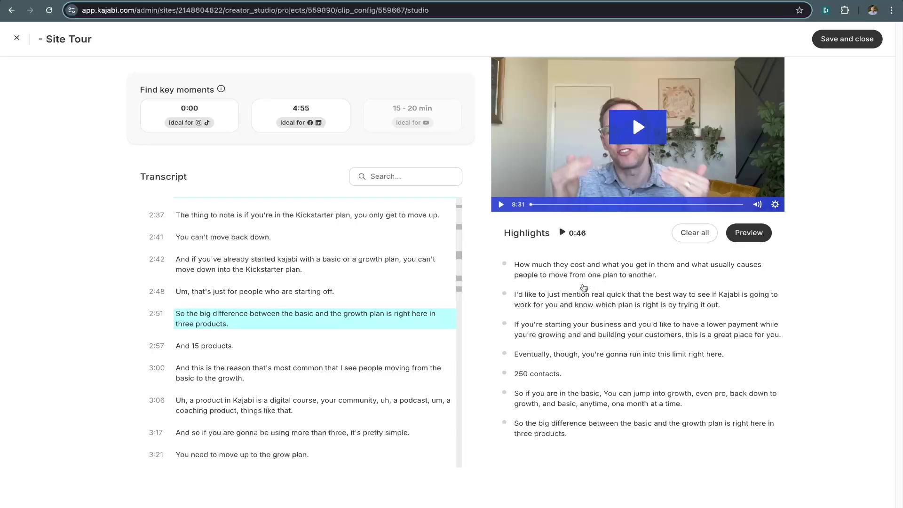
click(538, 402)
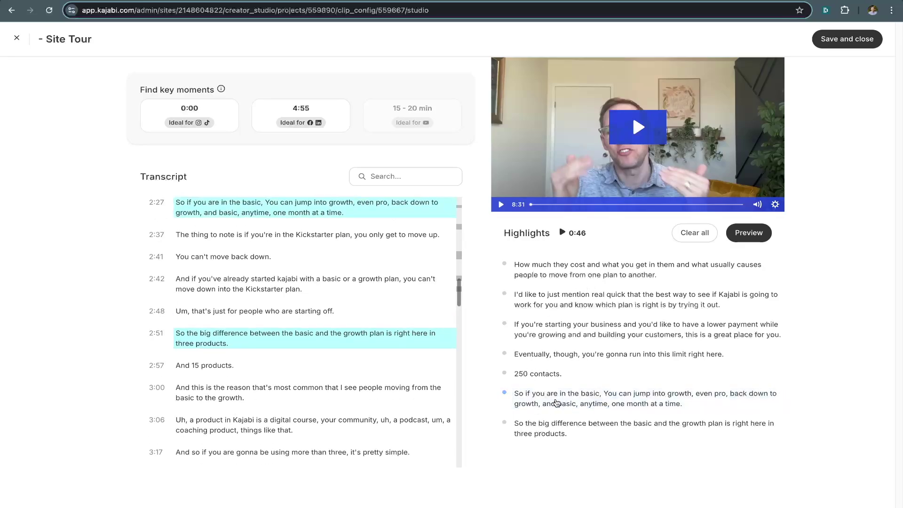
drag(563, 403, 226, 296)
scroll(228, 296, up, 7)
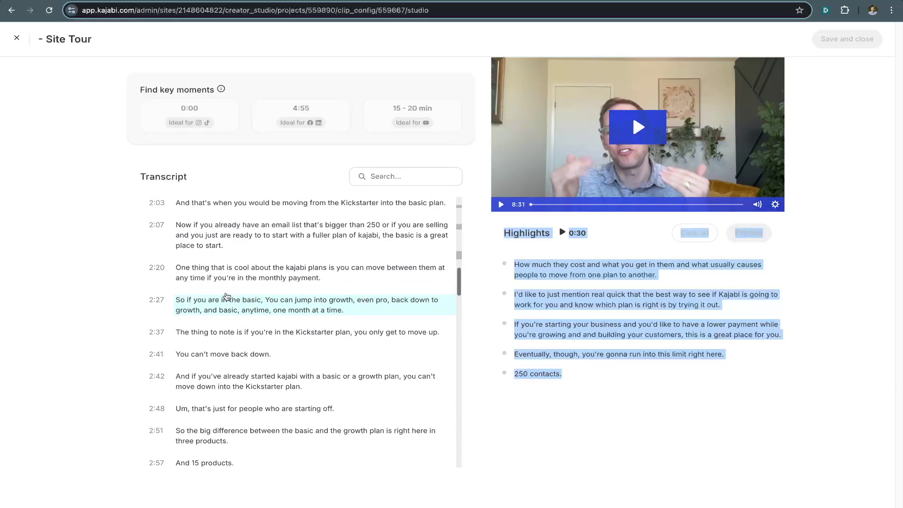
click(239, 415)
scroll(239, 404, up, 10)
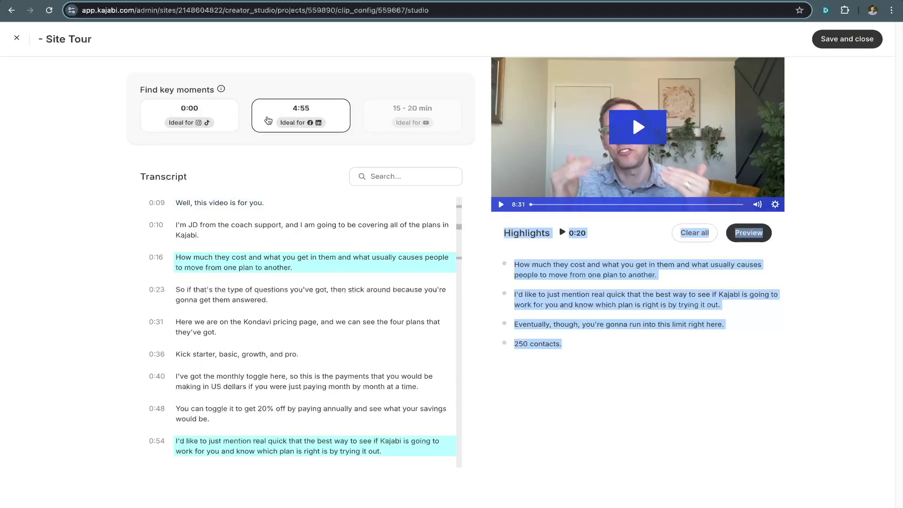
Replace the manual highlights with 4:55 of automatically found key moments and look through the highlighted transcript
click(284, 115)
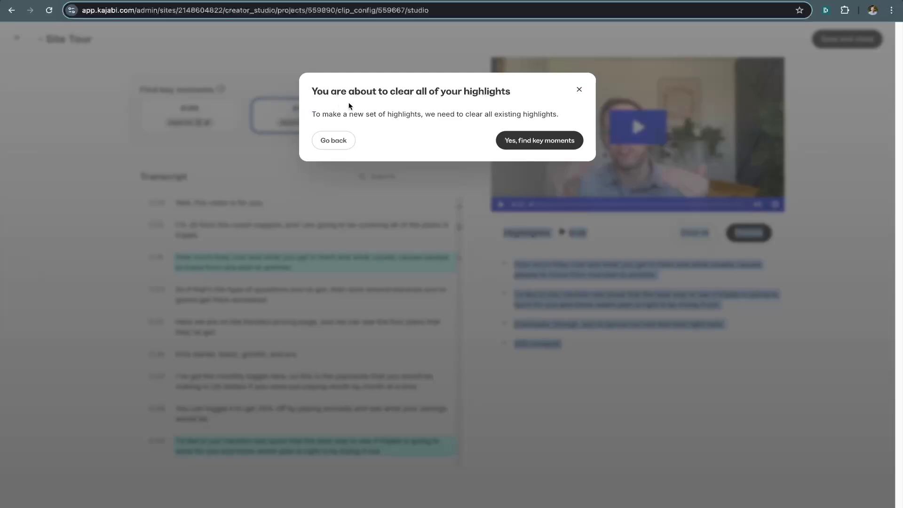
click(537, 146)
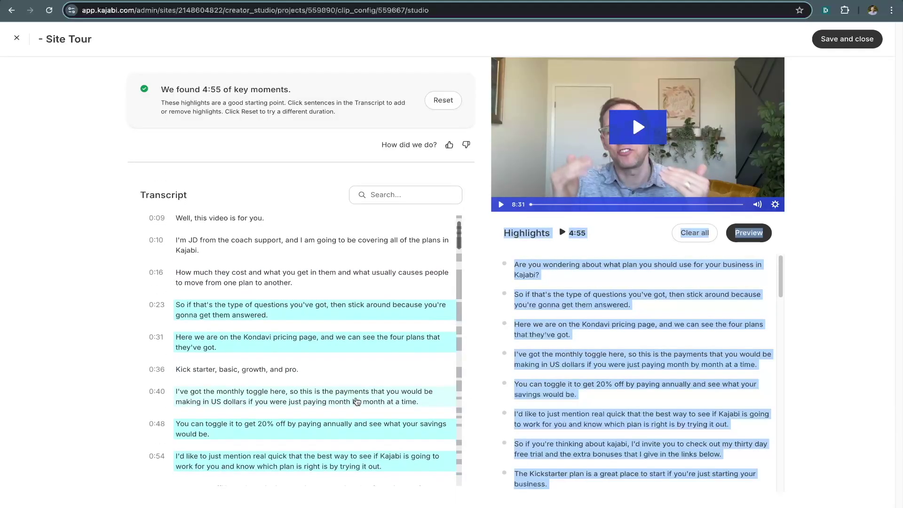
scroll(359, 400, down, 8)
scroll(356, 401, up, 8)
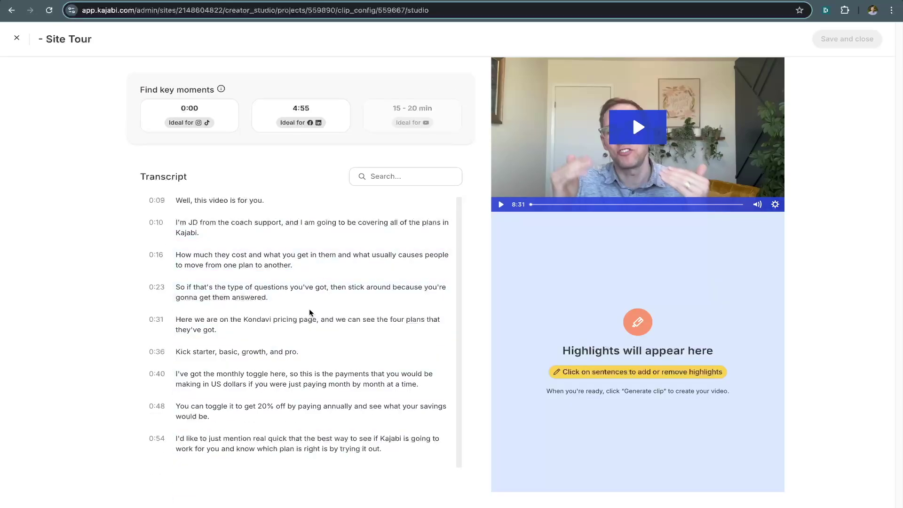
Highlight the six consecutive transcript sentences from 0:16 through 0:48 for the clip
click(214, 263)
click(216, 294)
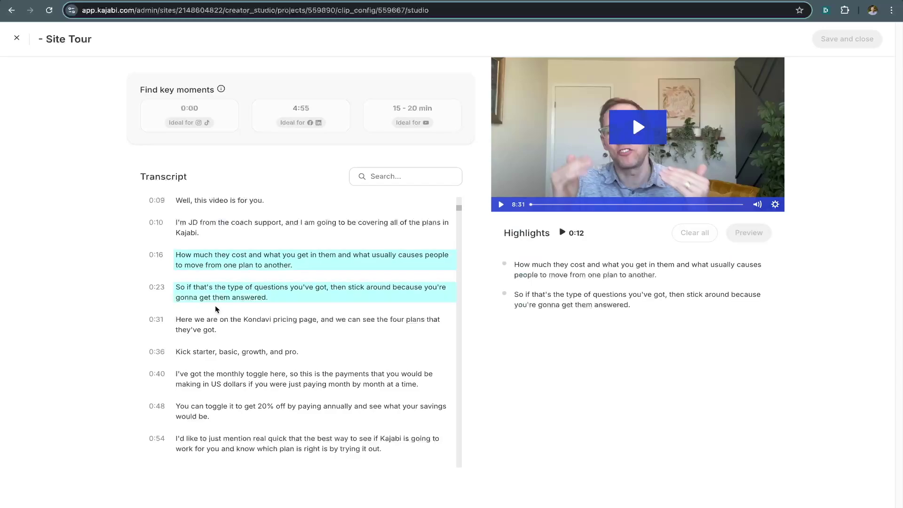
click(216, 327)
click(224, 354)
click(242, 382)
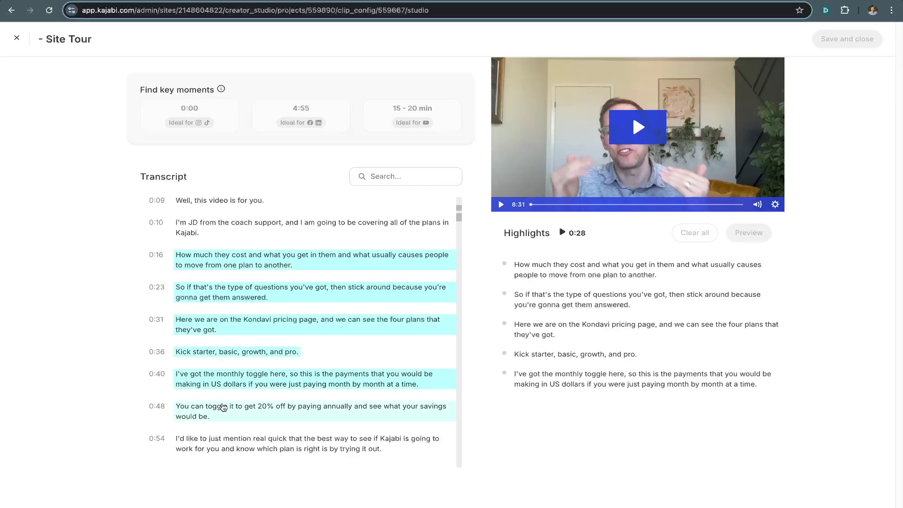
click(223, 407)
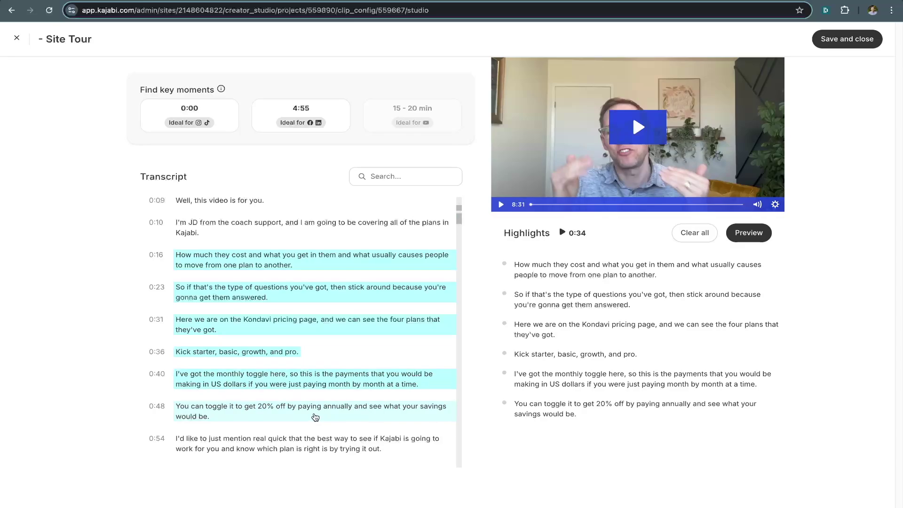
scroll(315, 416, down, 3)
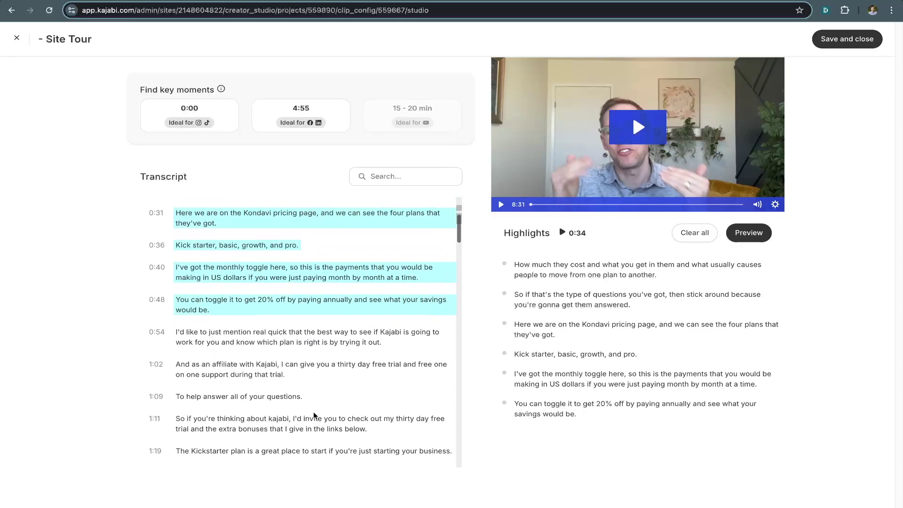
Clear all manual highlights, use the 4:55 key moments option instead, and save and close the clip
click(692, 234)
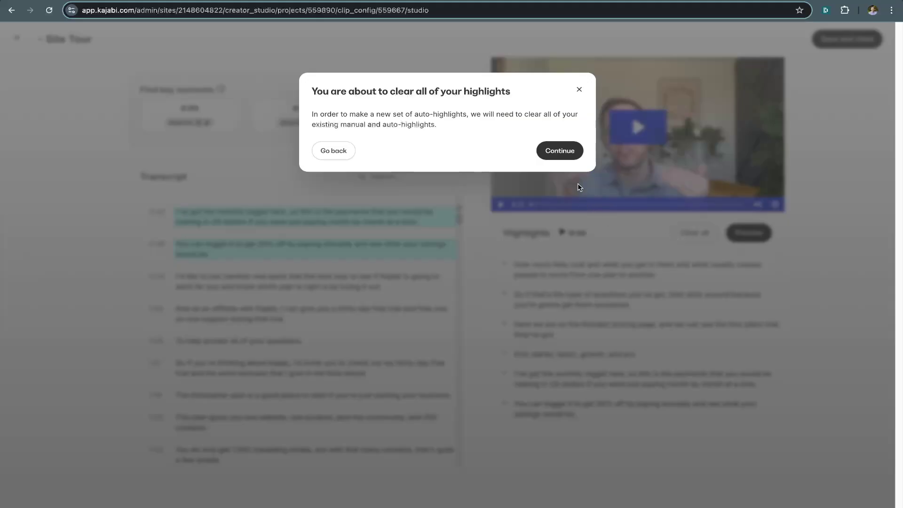
click(560, 151)
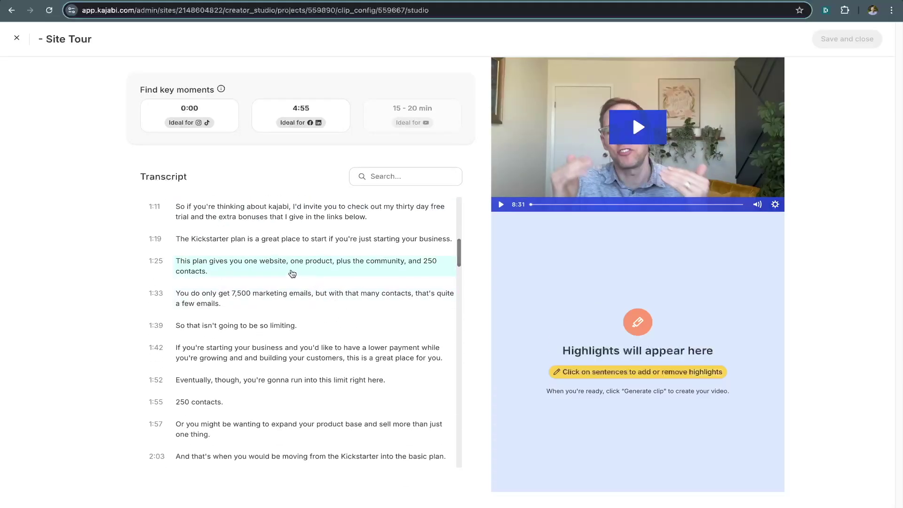
drag(280, 302, 317, 375)
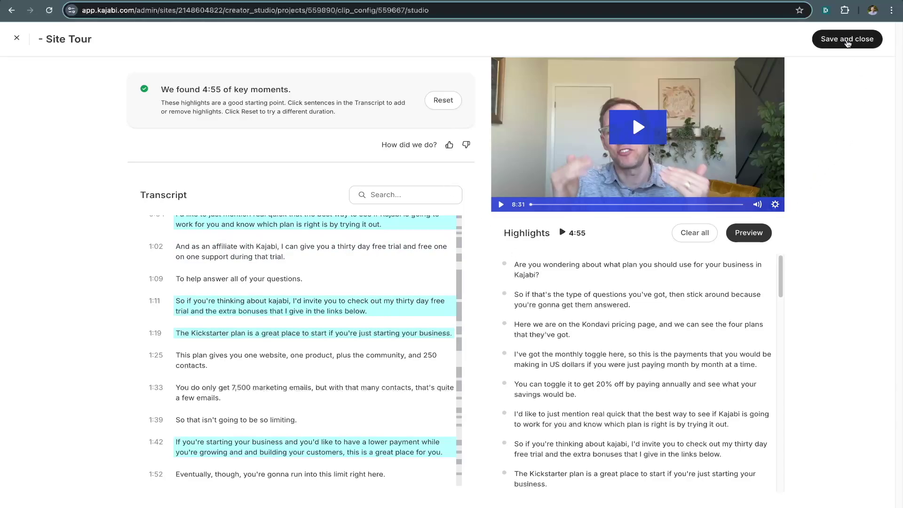
click(847, 43)
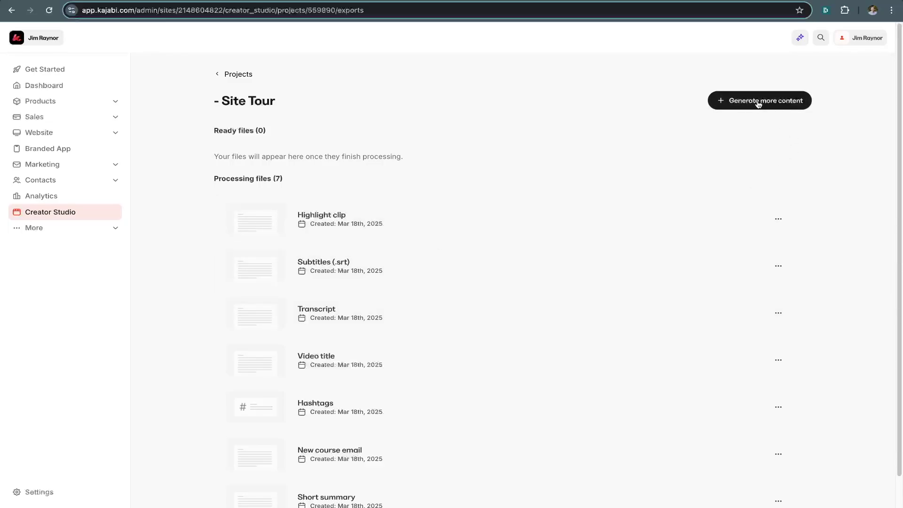
Review the Site Tour project's processing files and the content types offered for generating more content, and return to the Creator Studio projects overview
scroll(532, 408, down, 2)
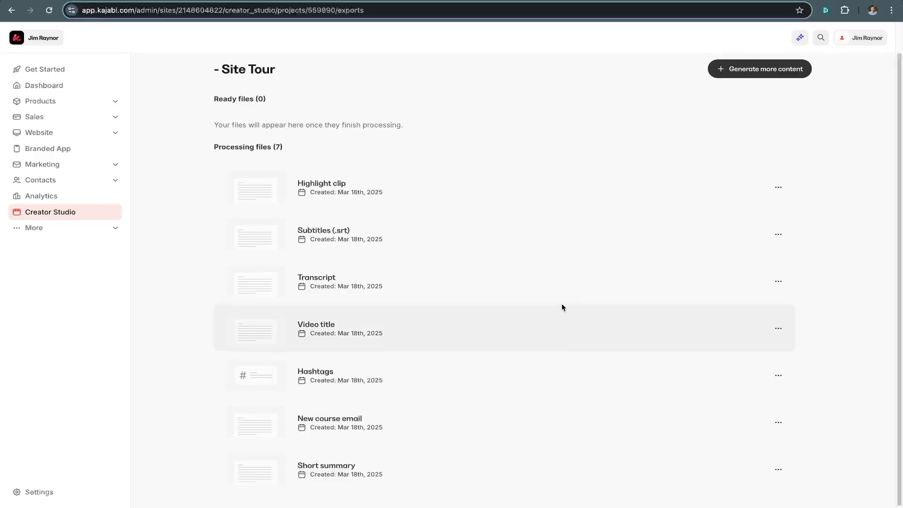
scroll(658, 188, up, 2)
click(760, 104)
scroll(501, 354, down, 1)
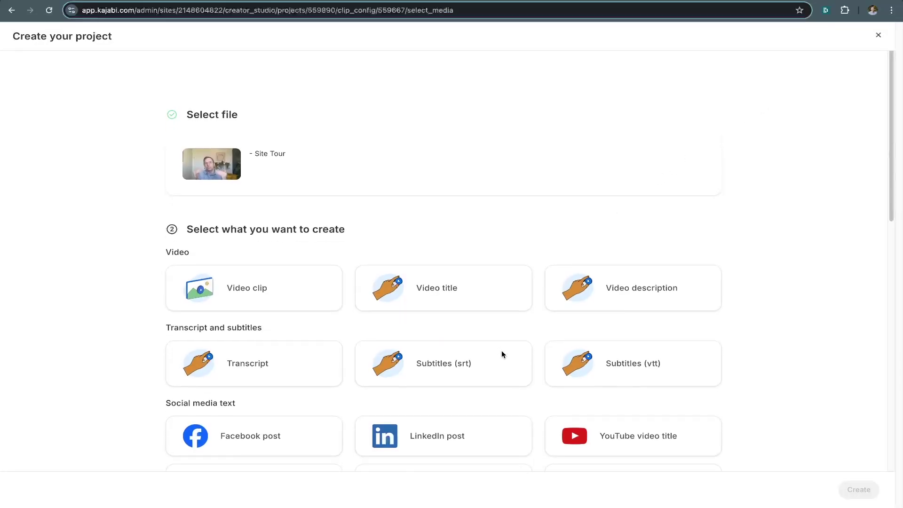
scroll(502, 354, down, 15)
scroll(501, 354, up, 12)
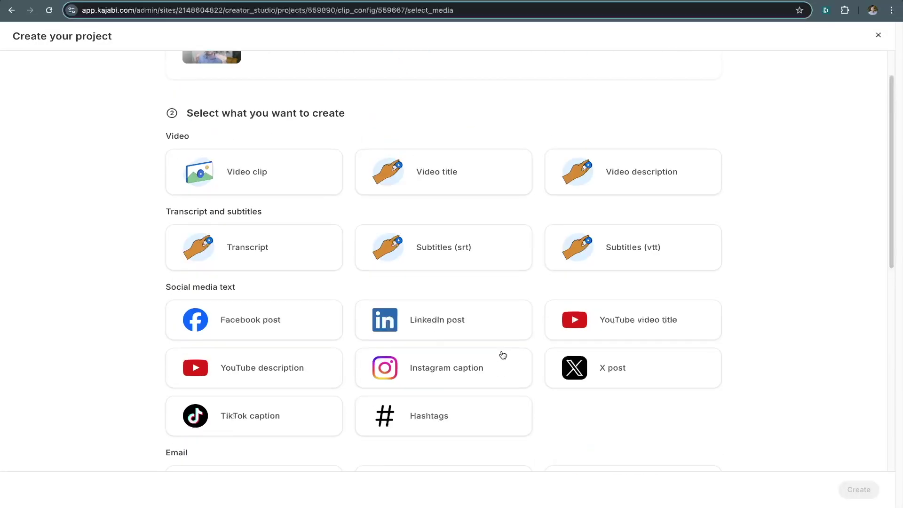
scroll(502, 354, up, 3)
key(Escape)
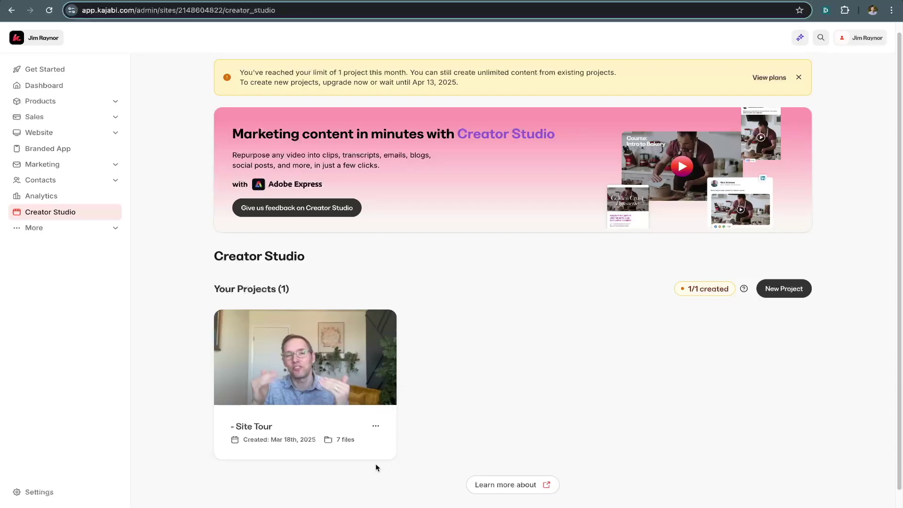
Read the notice about the monthly project limit and compare the Creator Studio upgrade plans, leaving without choosing one
scroll(318, 358, up, 1)
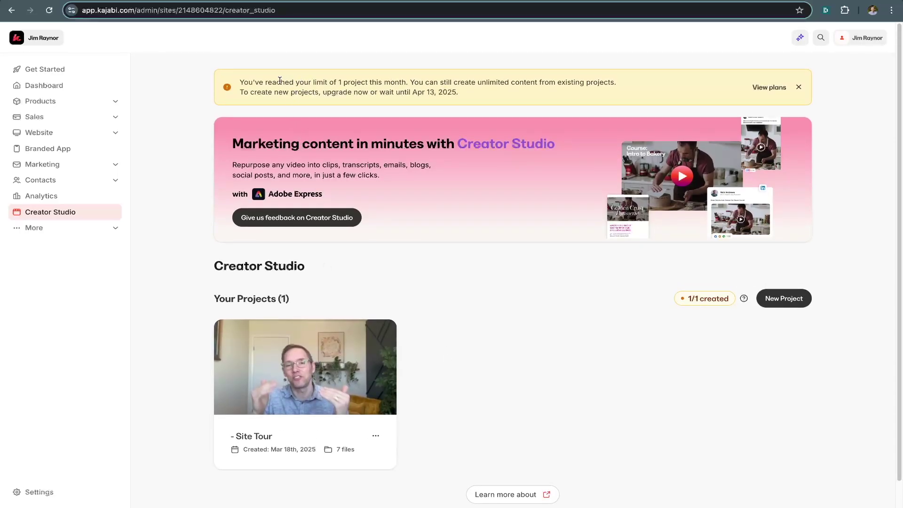
drag(329, 83, 419, 84)
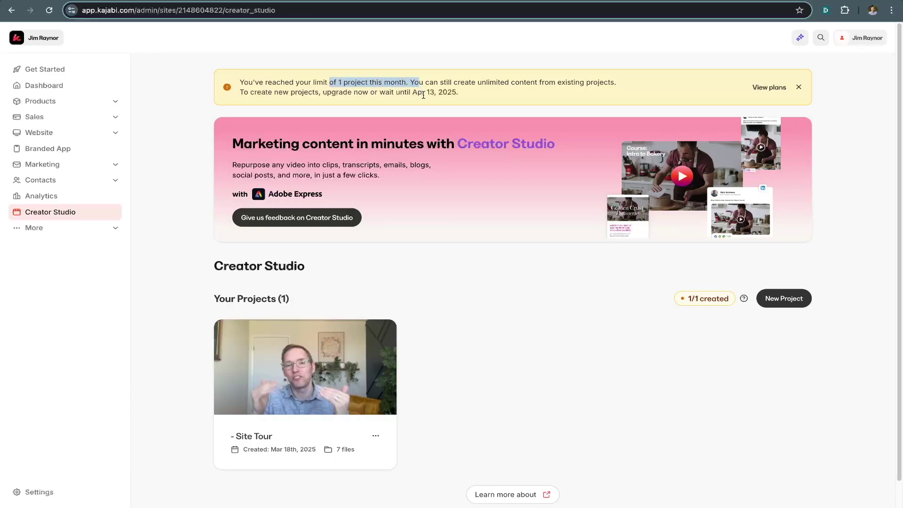
scroll(458, 359, down, 1)
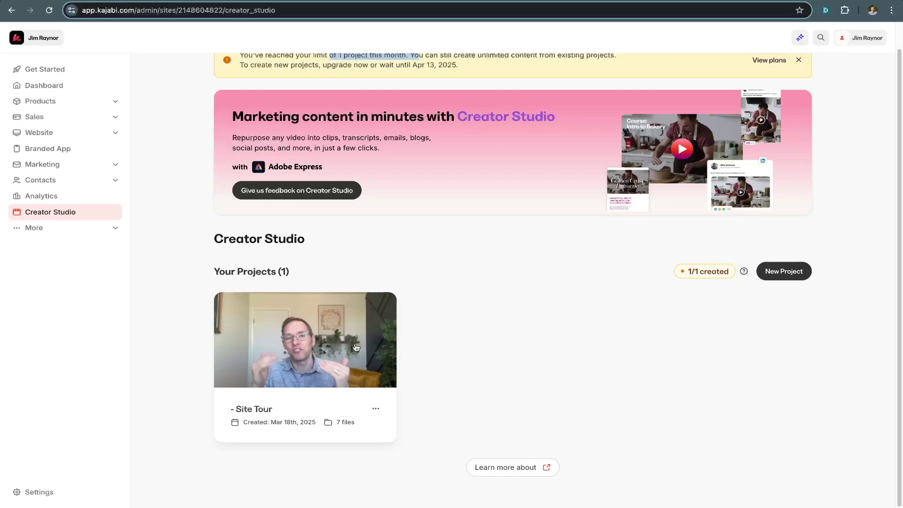
scroll(465, 364, up, 1)
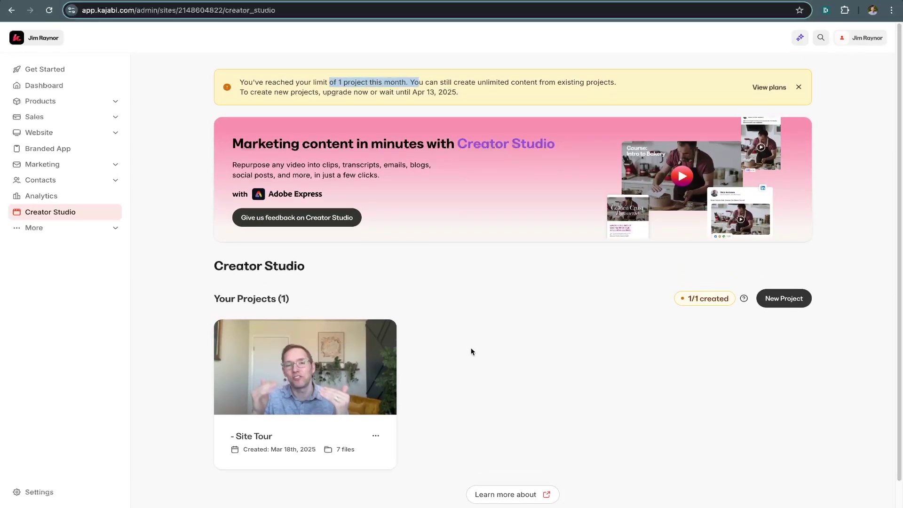
click(769, 88)
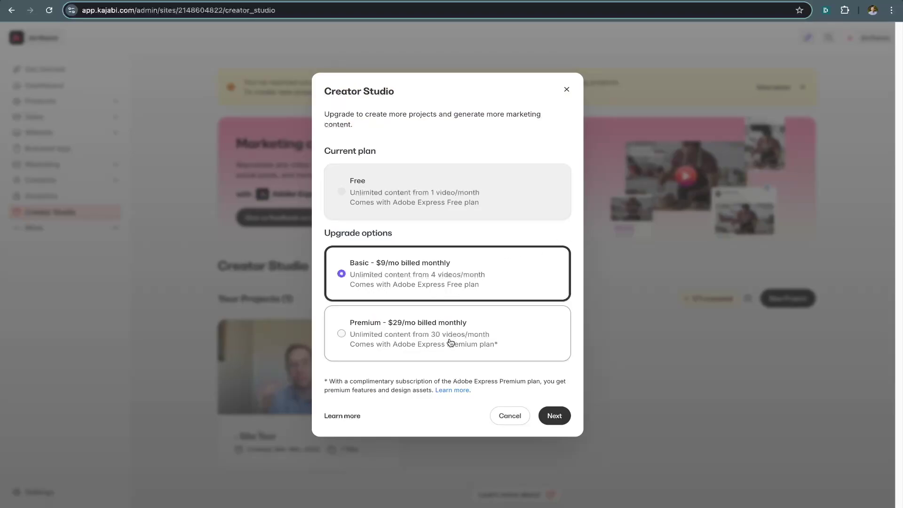
click(506, 420)
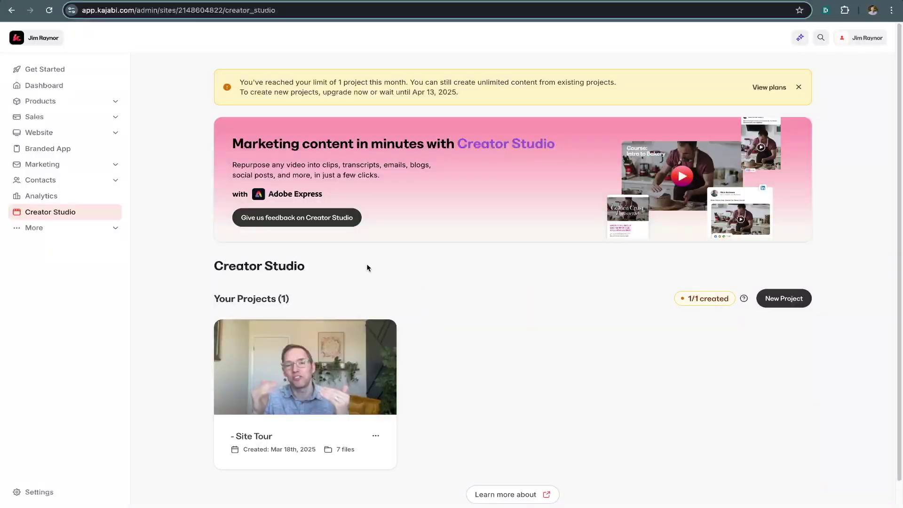